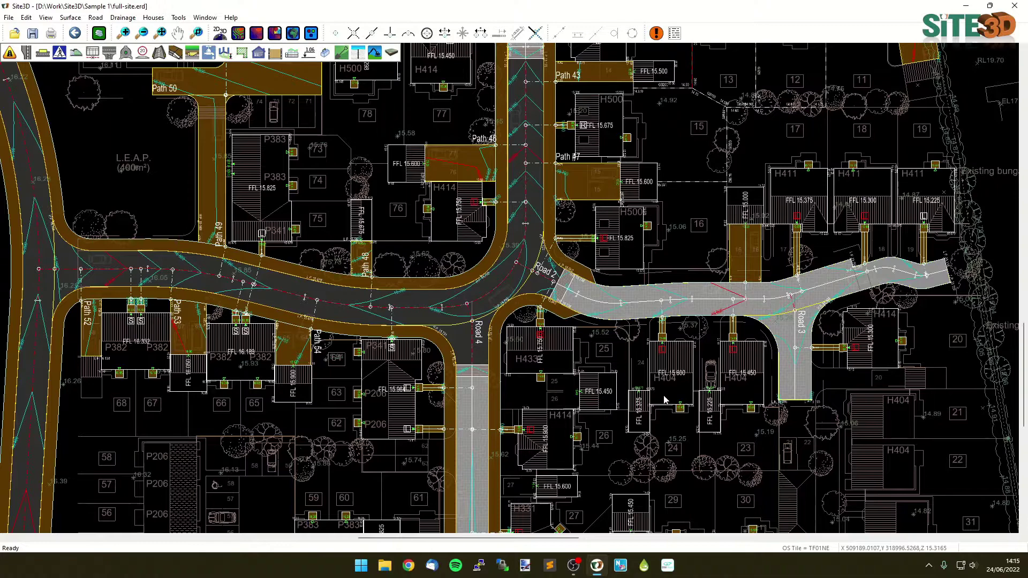
Add the building pad setting out tables in the empty area east of the site
scroll(664, 399, "up", 3)
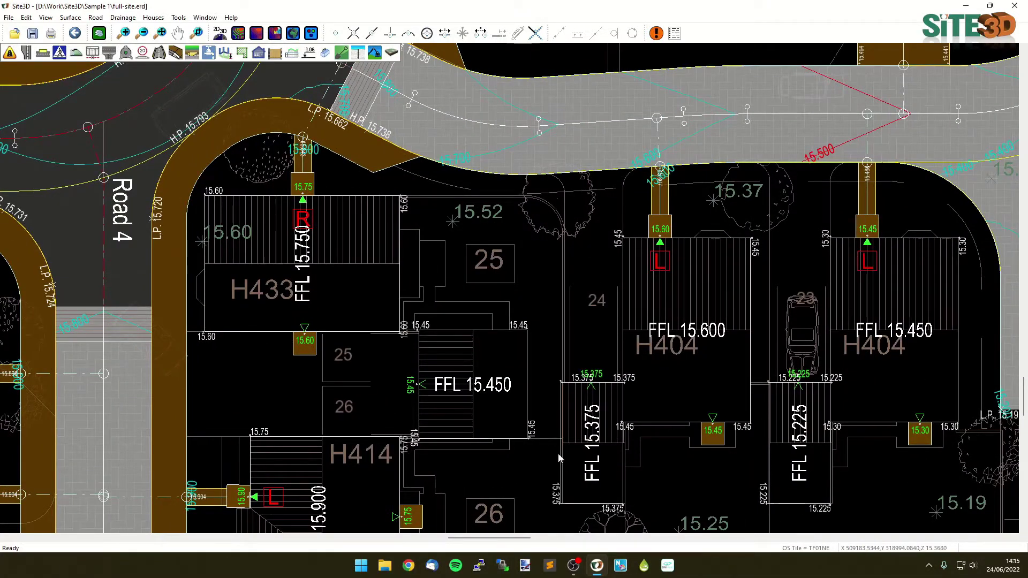
scroll(698, 378, "down", 5)
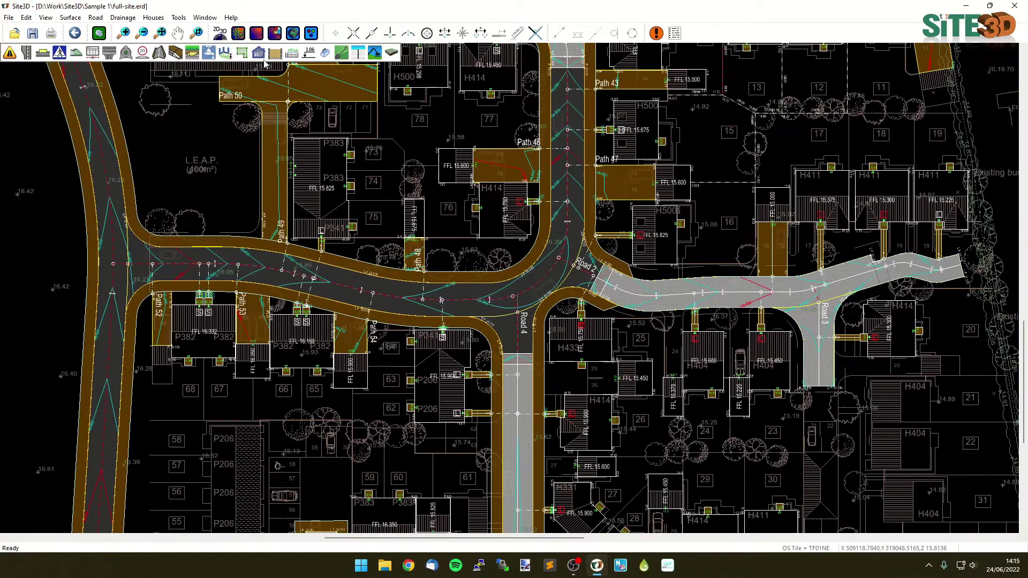
left_click(259, 53)
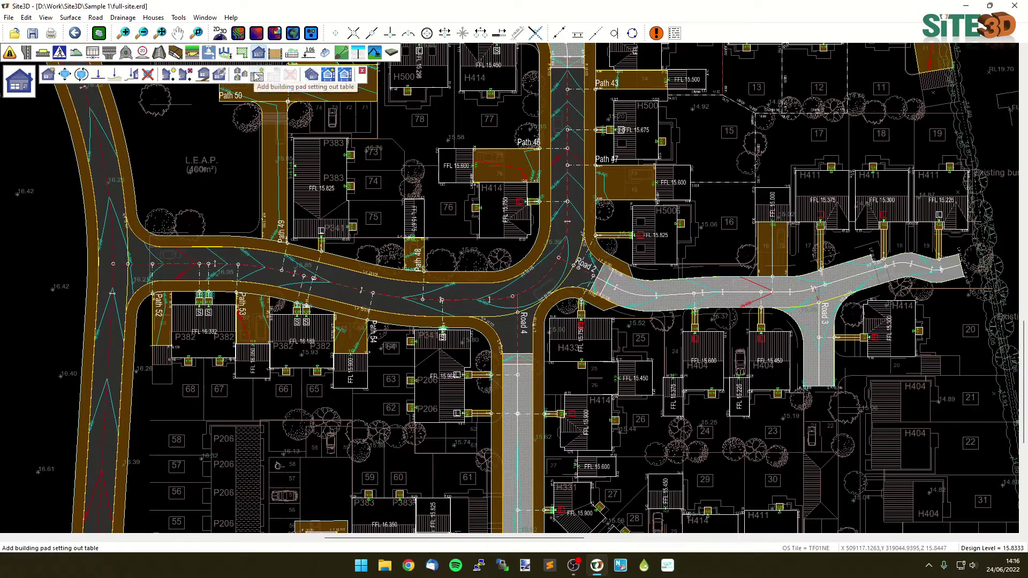
left_click(257, 77)
scroll(290, 258, "down", 4)
middle_click_drag(518, 238, 229, 262)
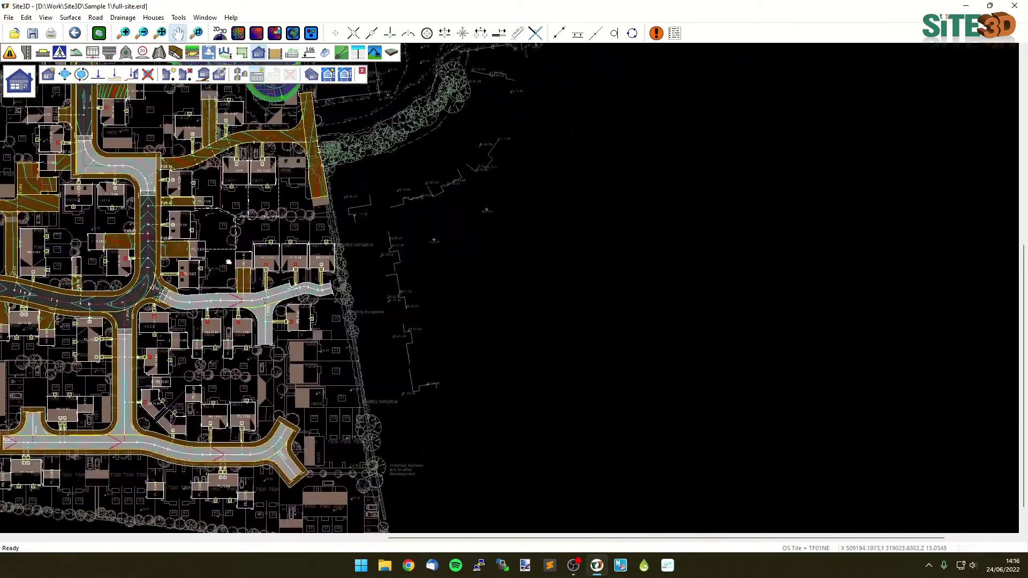
left_click(510, 156)
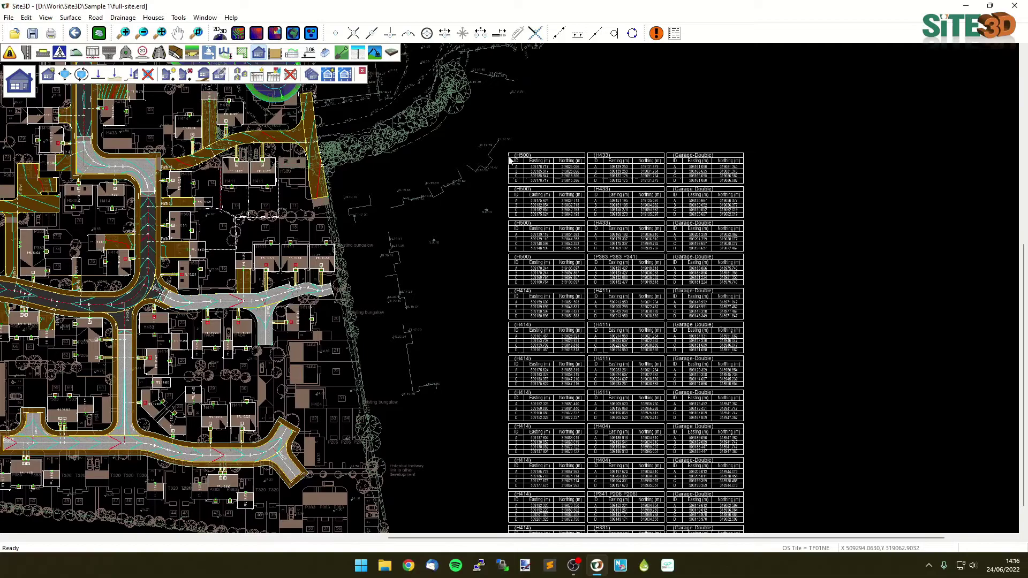
scroll(695, 211, "up", 2)
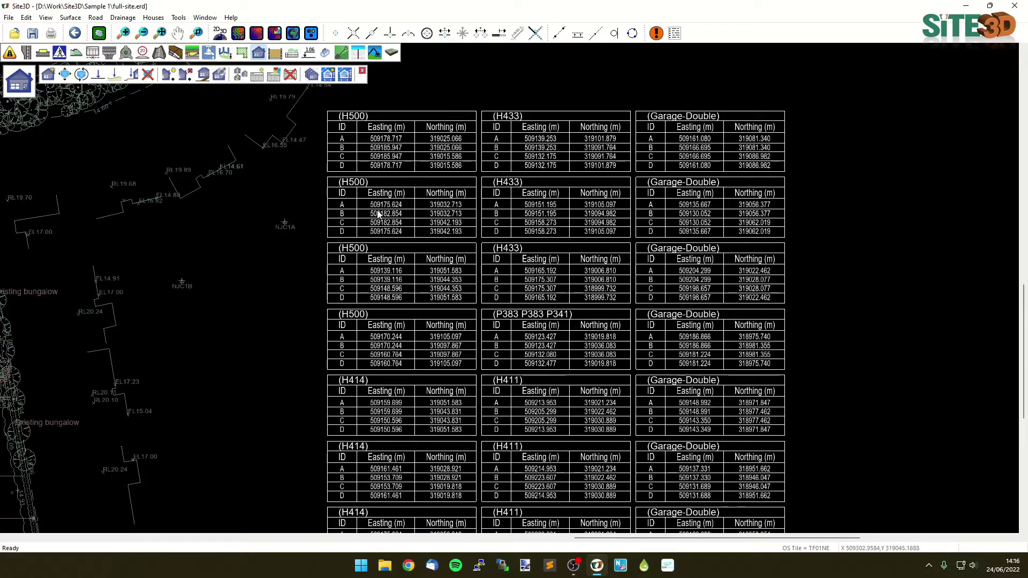
Open the building pad setting out properties and try hiding the point labels on the plan, restoring them again
mouse_move(232, 244)
middle_mouse_down()
mouse_move(544, 271)
mouse_move(522, 239)
mouse_move(616, 206)
middle_mouse_up()
mouse_move(703, 217)
middle_mouse_down()
mouse_move(486, 265)
mouse_move(557, 256)
mouse_move(719, 196)
middle_mouse_up()
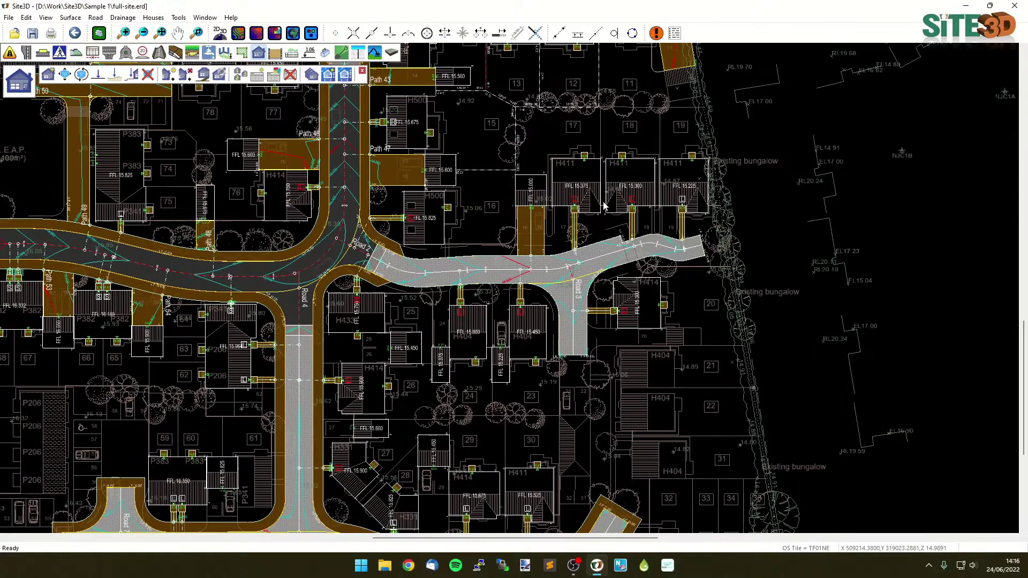
scroll(604, 204, "up", 6)
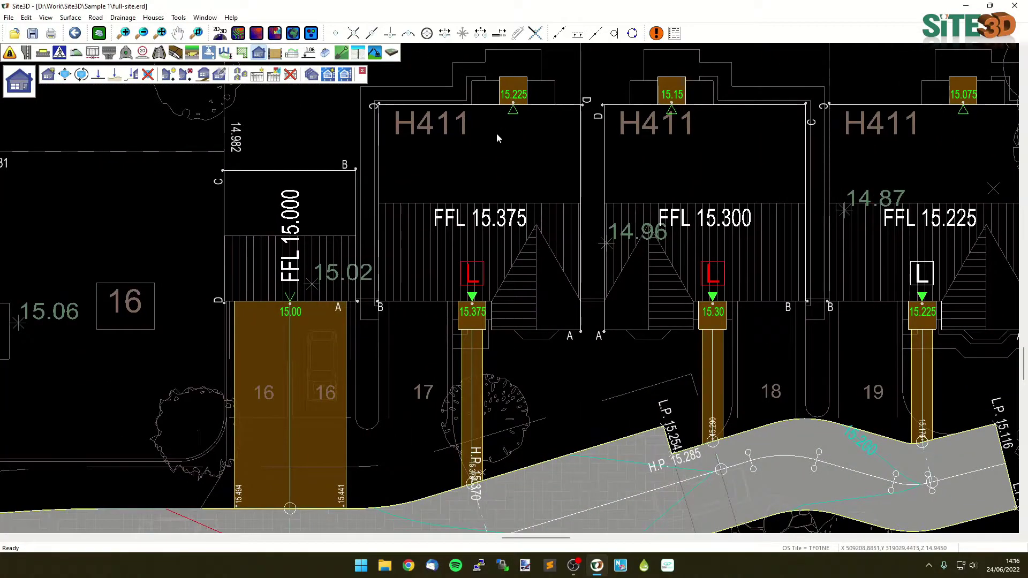
left_click(273, 77)
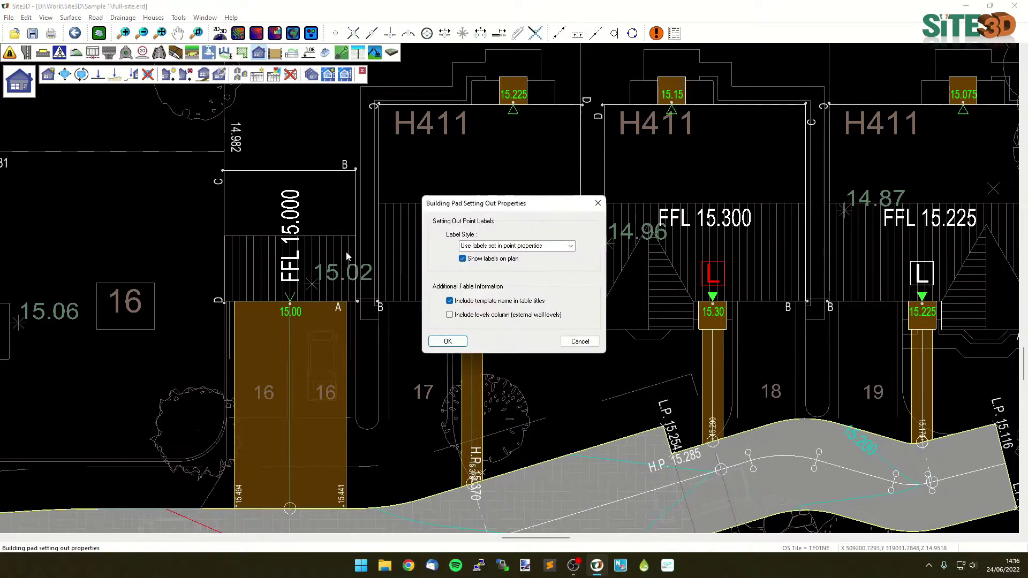
left_click(464, 260)
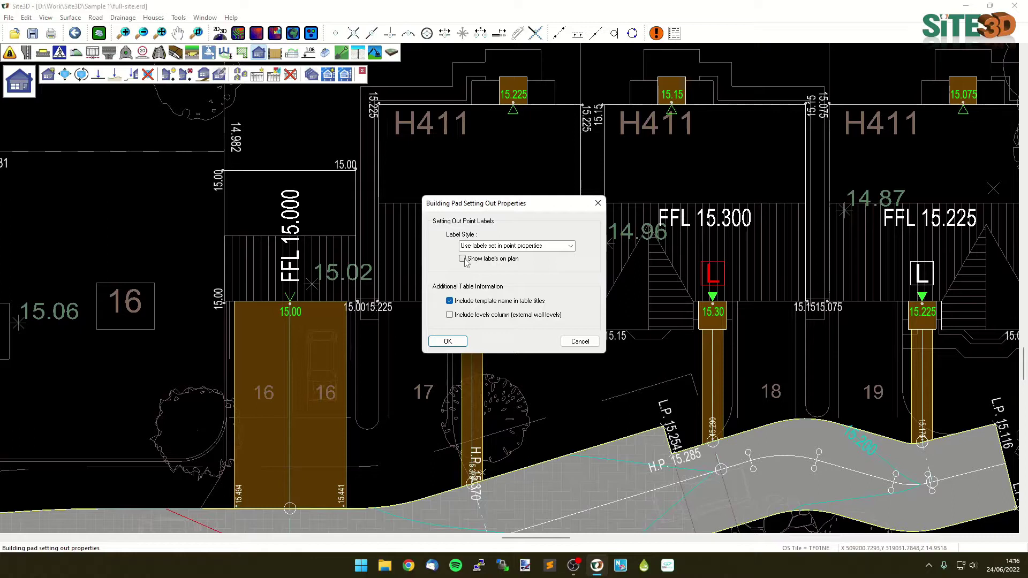
left_click(463, 259)
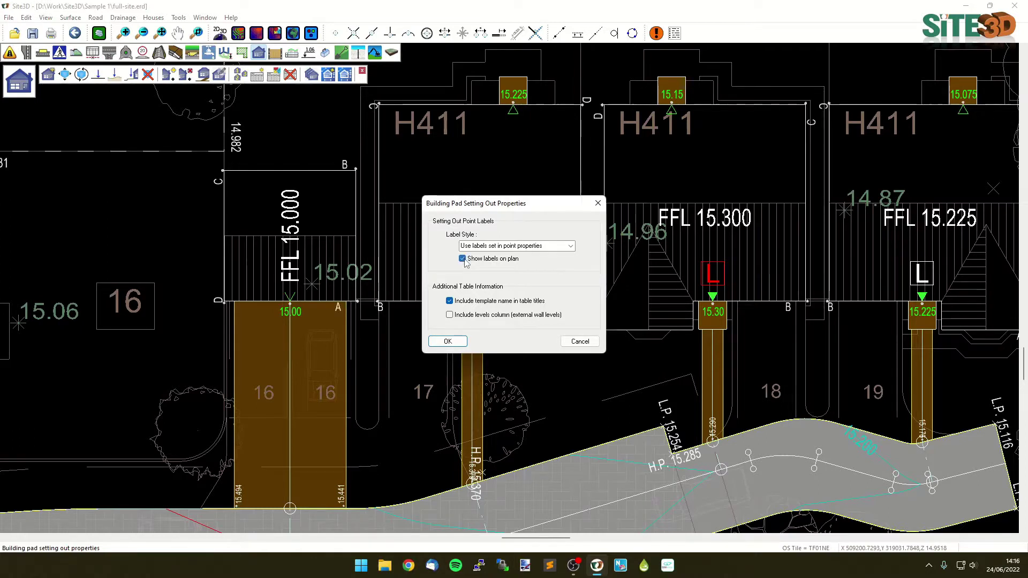
Try the per-insert and global sequential number label styles, restore "Use labels set in point properties" and accept the settings
left_click(571, 247)
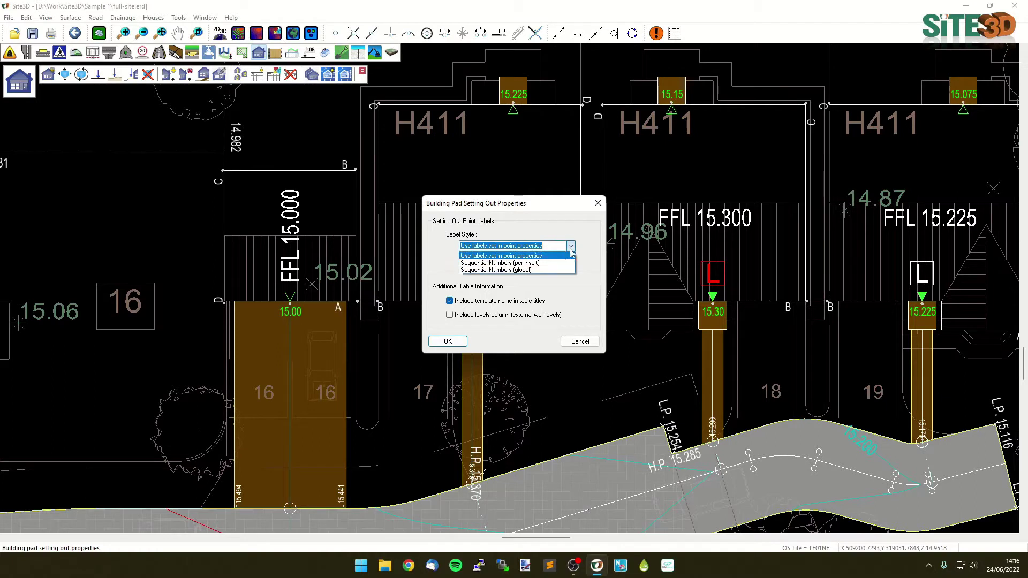
left_click(535, 264)
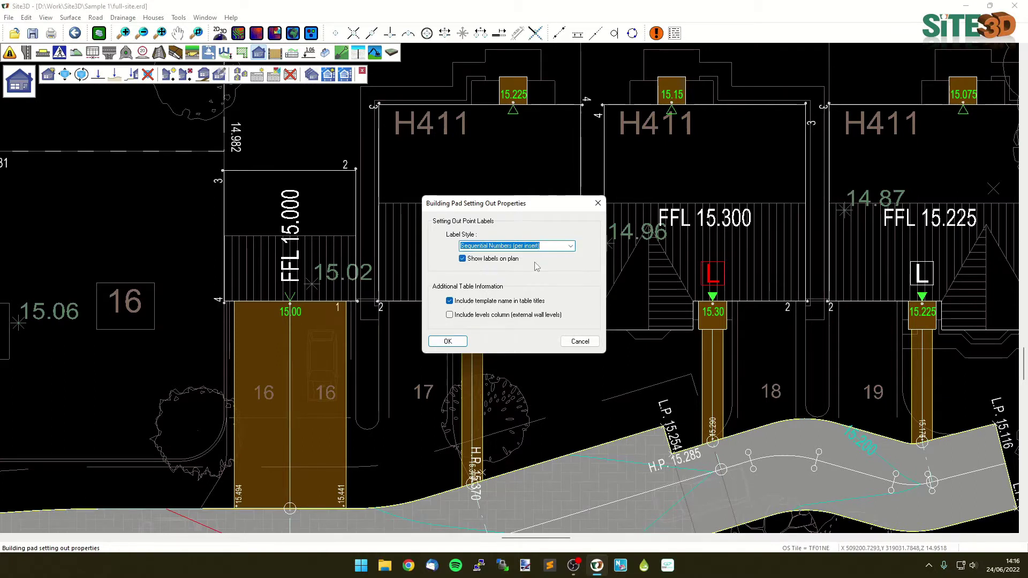
left_click(570, 247)
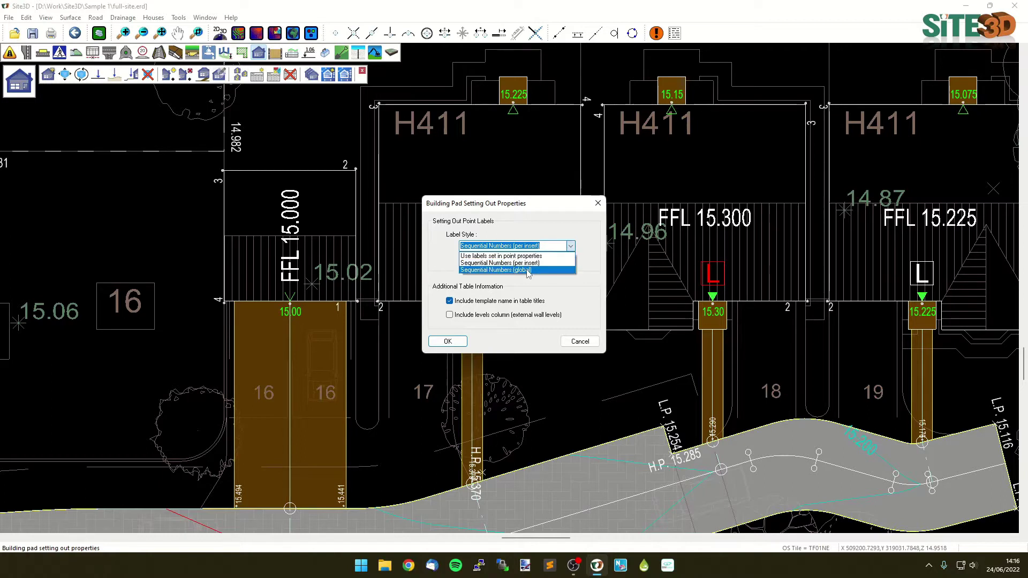
left_click(529, 270)
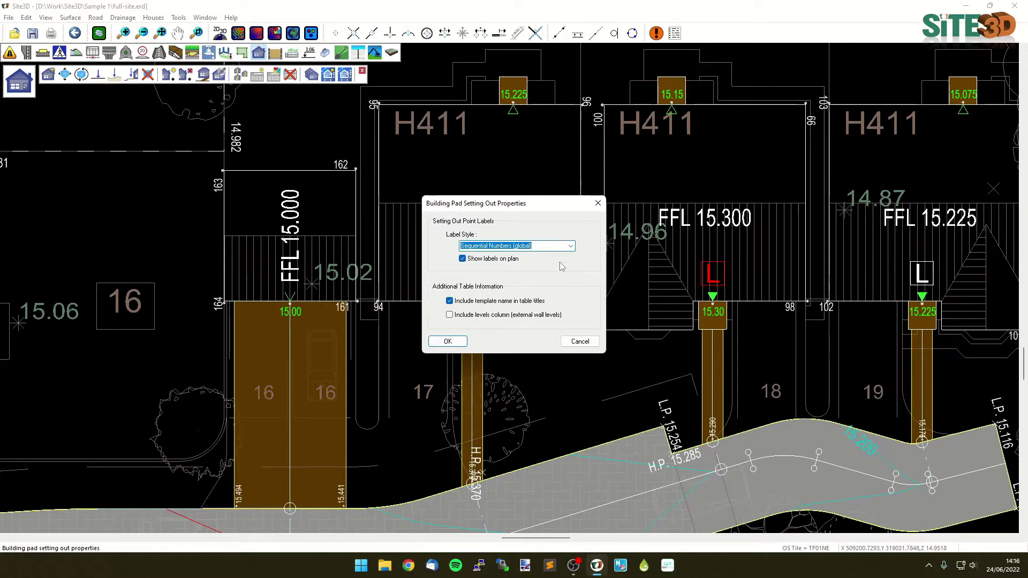
left_click(545, 246)
left_click(543, 256)
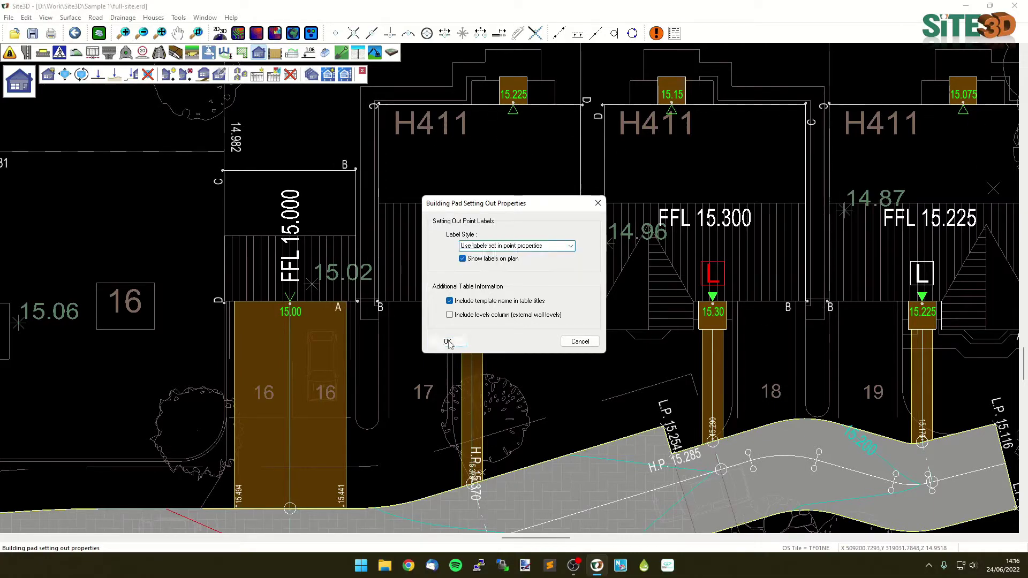
left_click(448, 341)
Start Plot Renumber with the prefix Plot and number the three northernmost house pads 1 to 3, from west to east
scroll(628, 323, "down", 2)
scroll(627, 323, "down", 4)
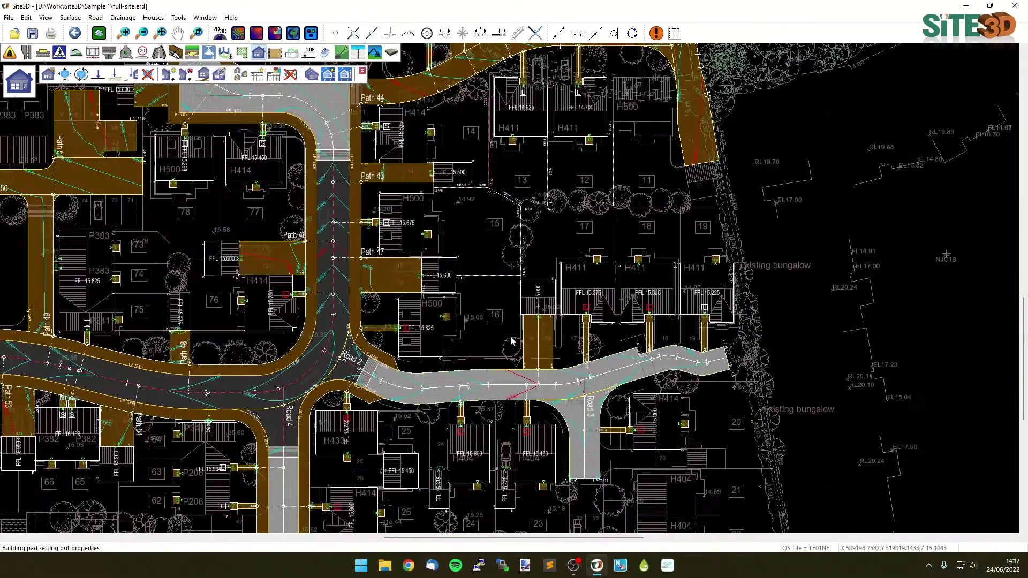
middle_click_drag(444, 334, 675, 406)
scroll(676, 406, "down", 1)
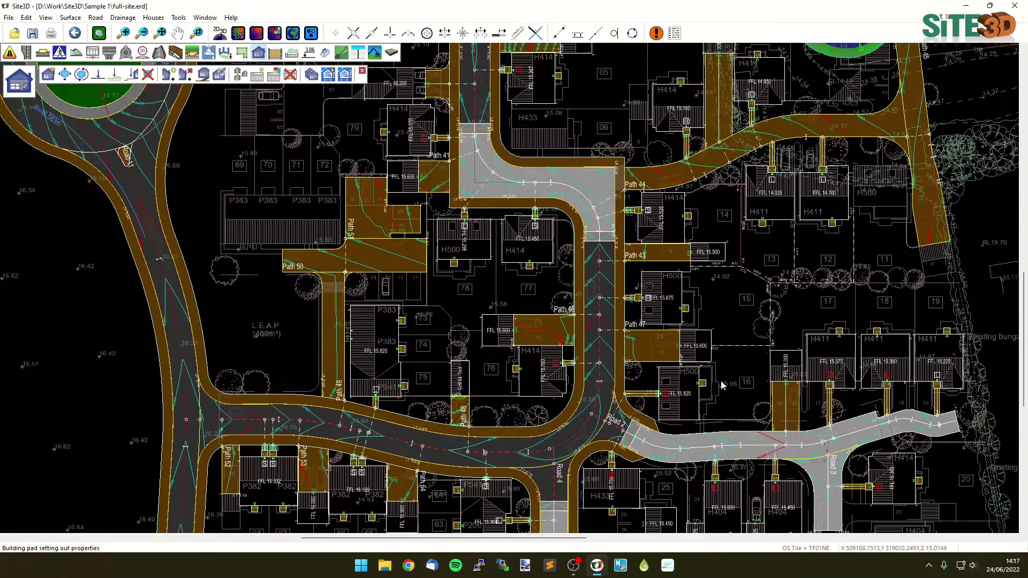
middle_click_drag(723, 383, 261, 351)
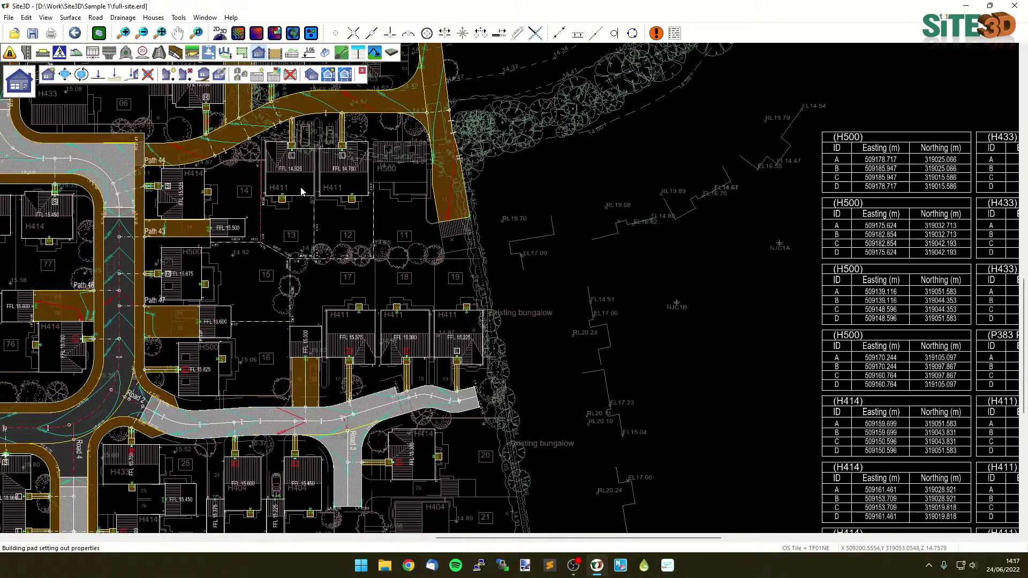
middle_click_drag(180, 260, 526, 426)
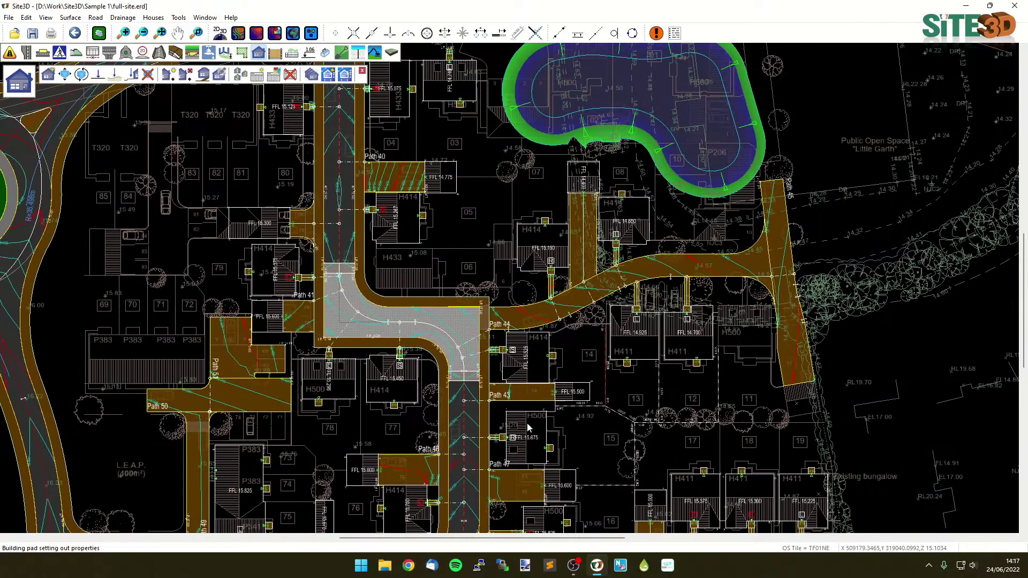
scroll(526, 426, "down", 2)
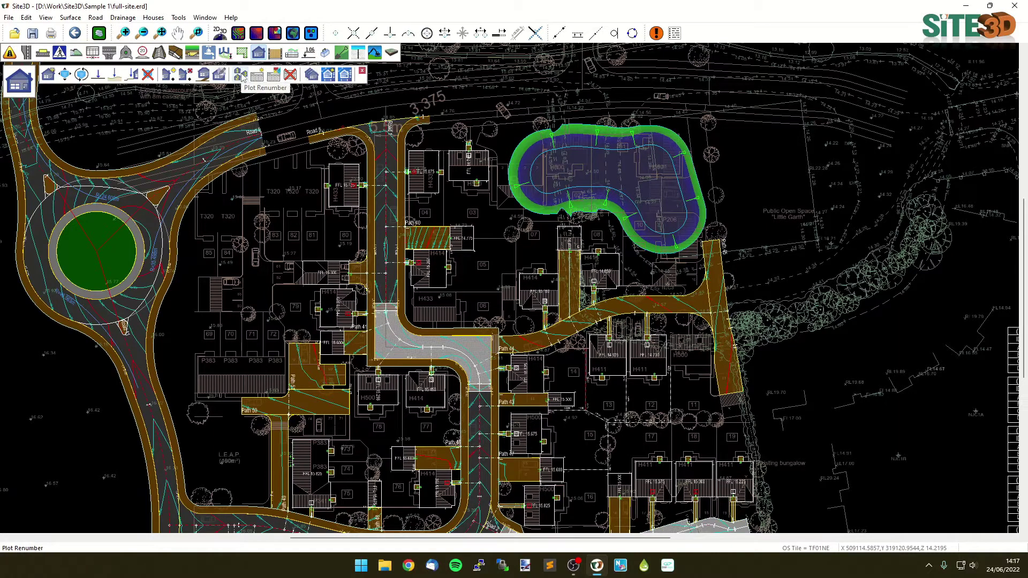
left_click(242, 76)
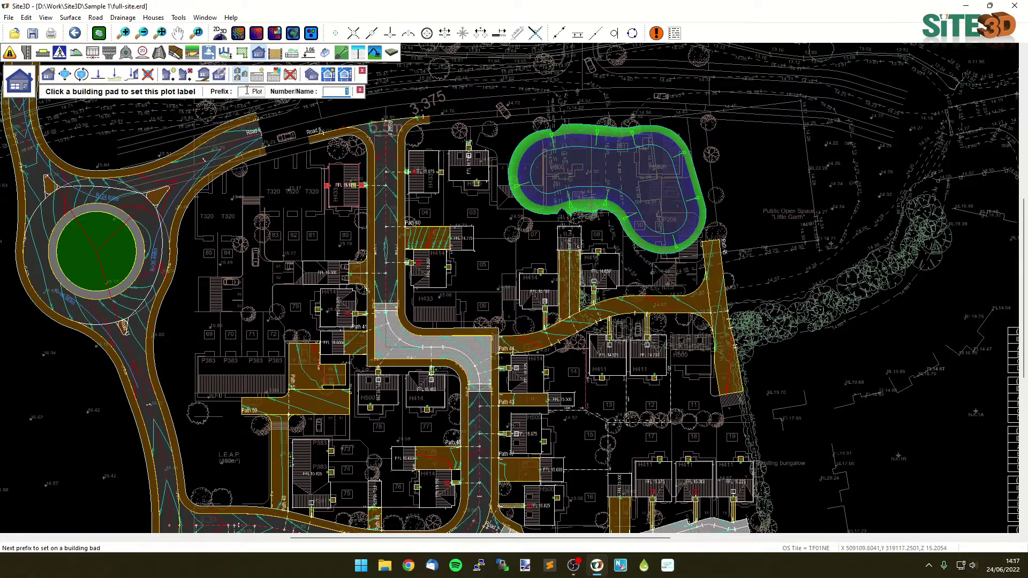
scroll(344, 188, "up", 2)
left_click(339, 186)
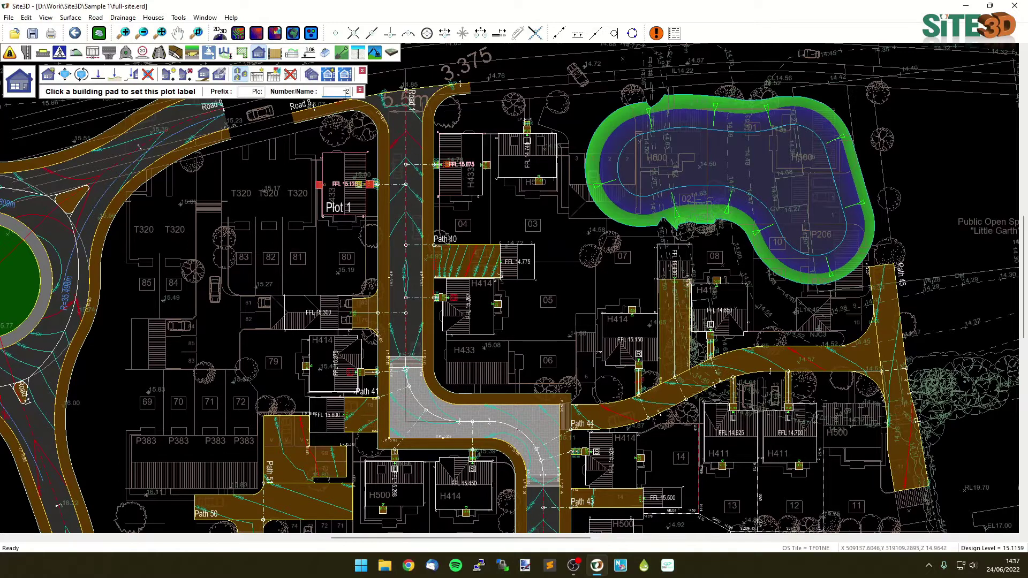
left_click(458, 164)
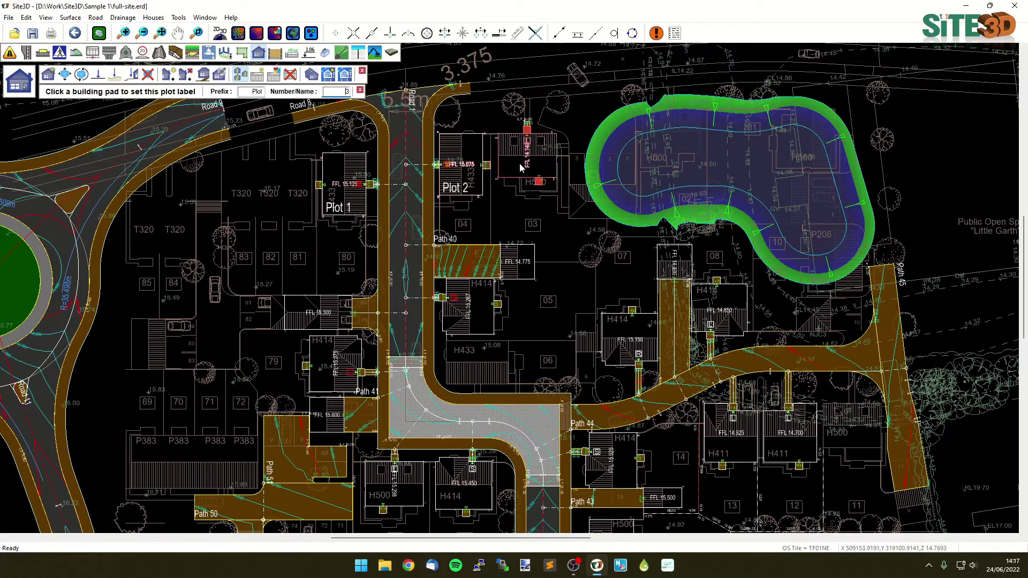
left_click(523, 159)
Number the four H414 pads Plot 4 to 7: east of Road 1, west of it, and either side of the northern driveway
left_click(465, 321)
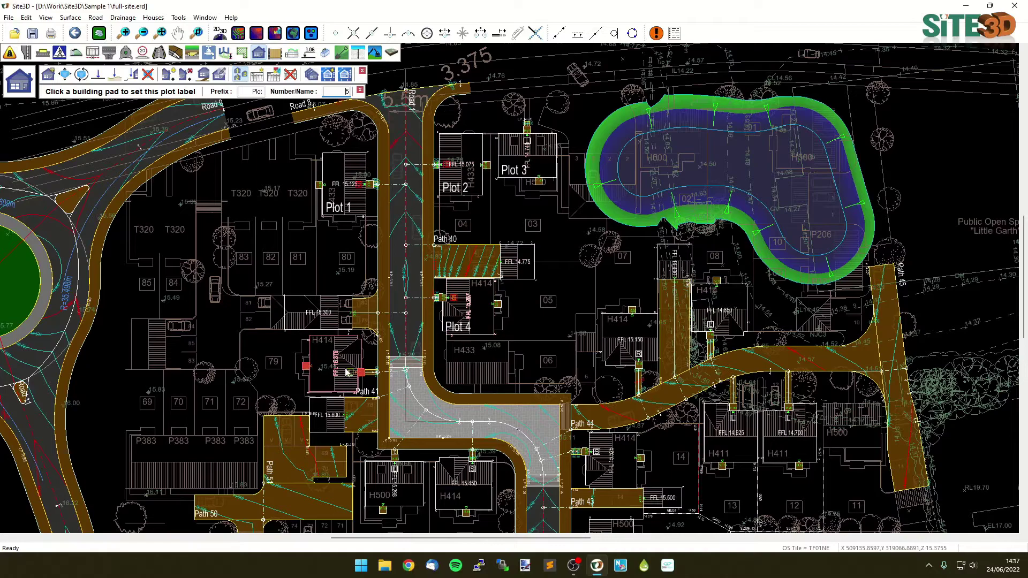
left_click(348, 373)
left_click(622, 345)
left_click(712, 326)
Number the H500 and H414 pads below the road bend Plot 8 to 10, and the two northern H411 pads Plot 11 and 12
scroll(714, 346, "down", 3)
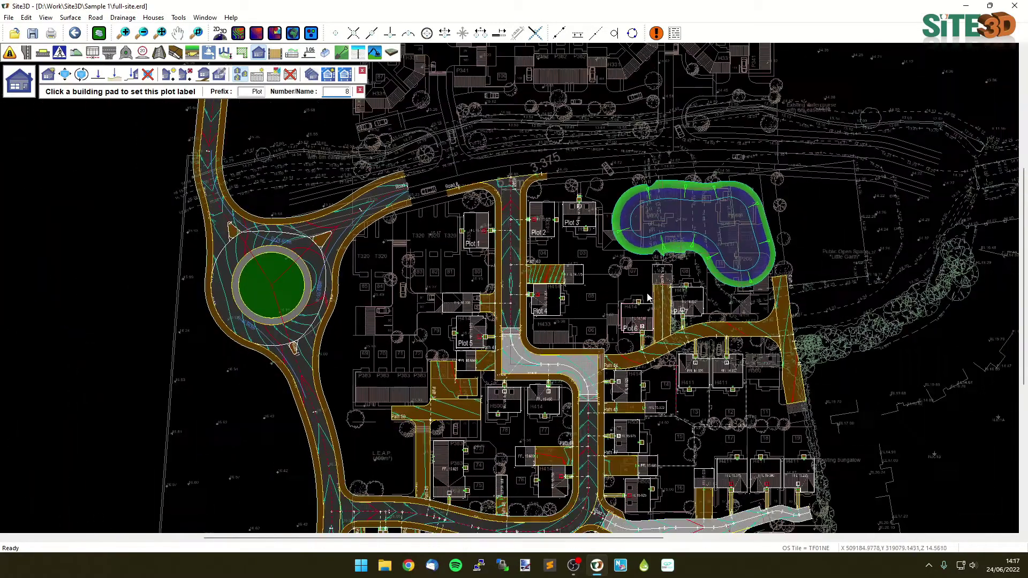
middle_click_drag(712, 342, 548, 192)
scroll(547, 192, "up", 1)
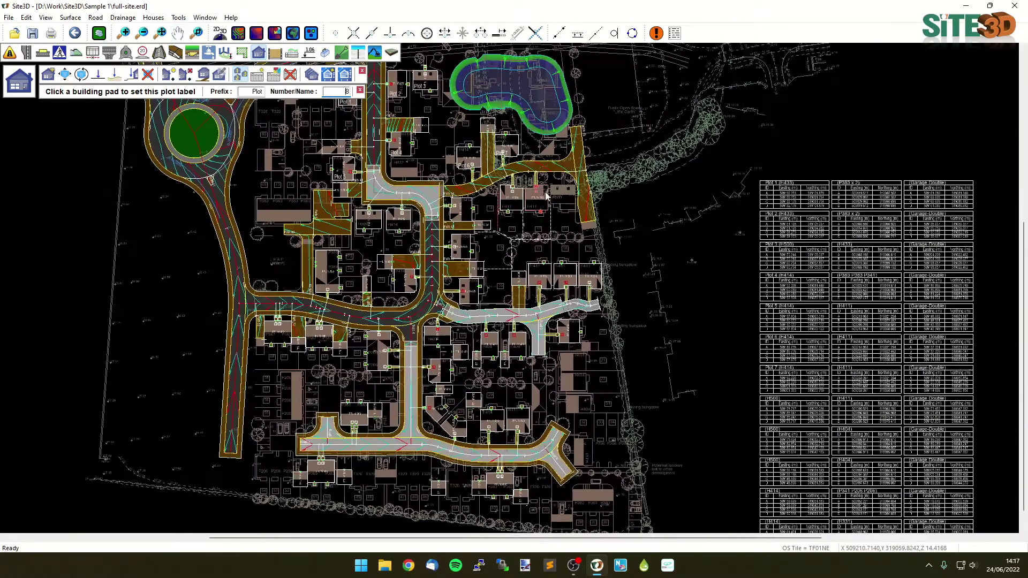
left_click(368, 219)
left_click(398, 220)
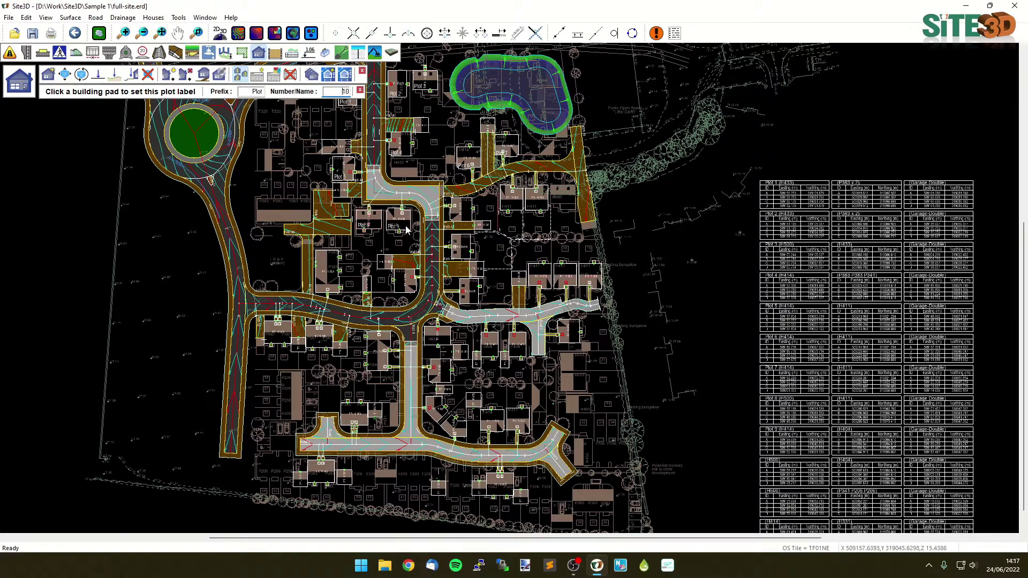
left_click(464, 213)
left_click(512, 203)
left_click(537, 202)
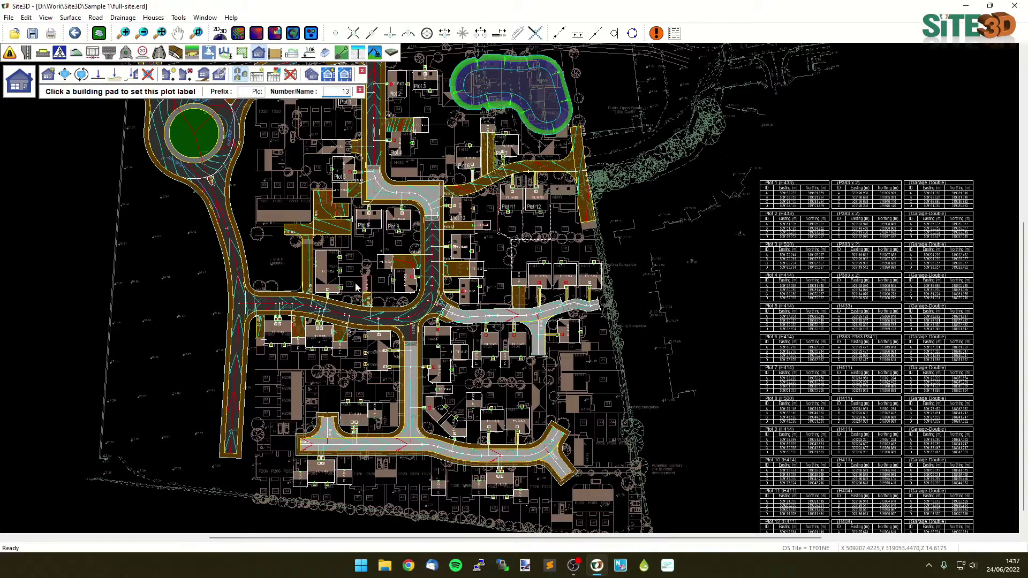
Number the P383/P341 block, the H414 pad, the two H500 pads and the three H411 pads in the middle rows Plot 13 to 19
left_click(332, 278)
left_click(403, 279)
left_click(461, 249)
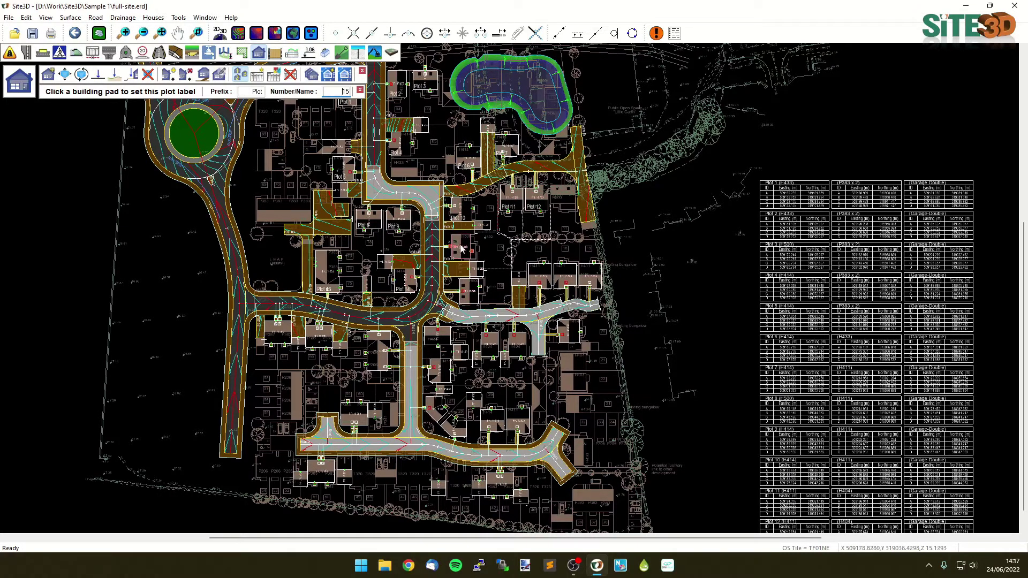
left_click(469, 293)
left_click(540, 278)
left_click(566, 278)
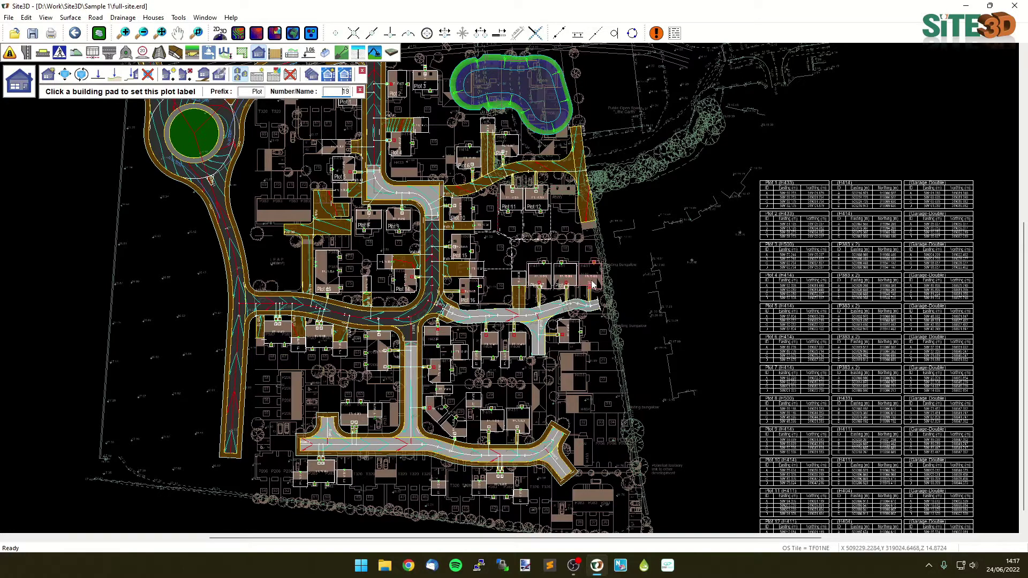
left_click(590, 278)
Number the row of house pads south of the main east-west road Plot 20 to 26 from west to east and end renumbering
left_click(277, 331)
left_click(320, 333)
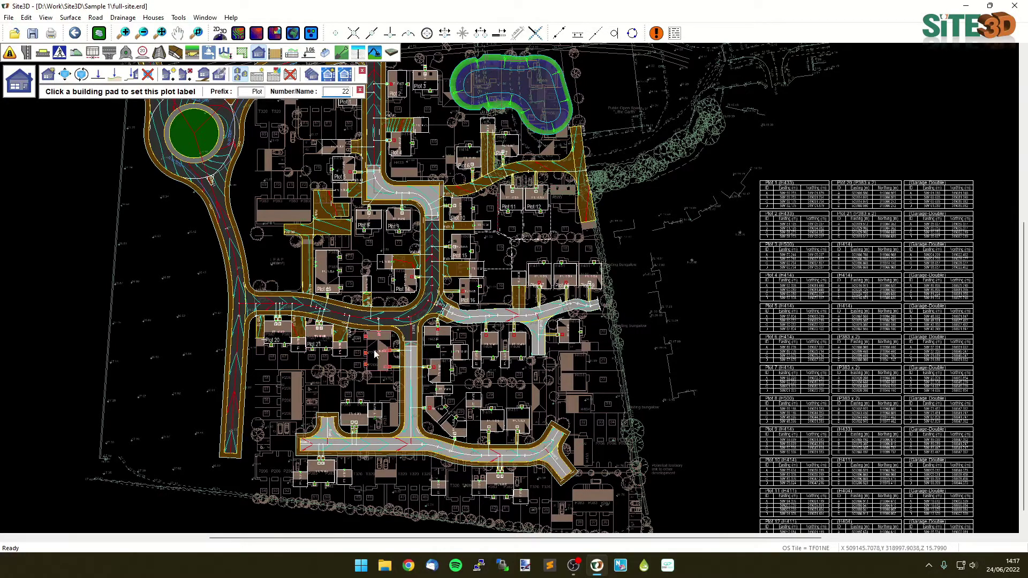
left_click(378, 351)
left_click(432, 342)
left_click(489, 344)
left_click(516, 343)
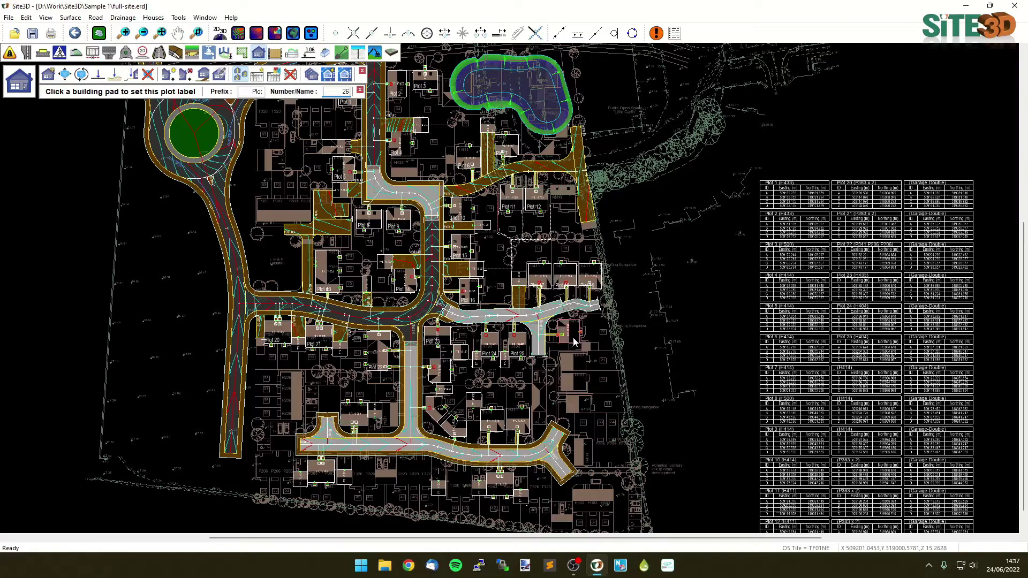
left_click(568, 332)
right_click(431, 221)
left_click(460, 227)
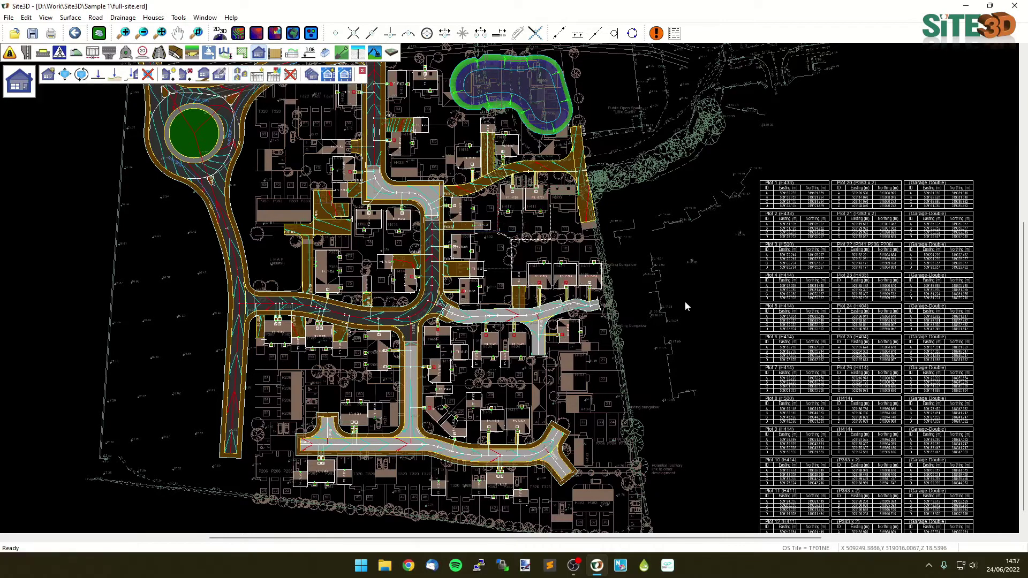
Examine the plot names in the setting out table titles east of the site
middle_click_drag(685, 301, 496, 213)
scroll(496, 213, "up", 2)
scroll(492, 198, "up", 3)
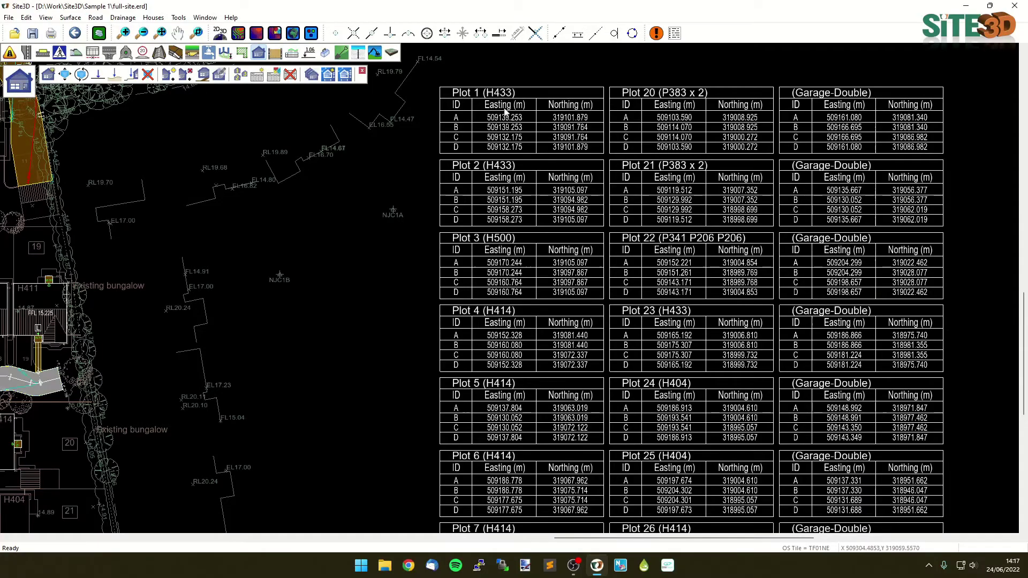
Restart plot renumbering with the prefix Garage and the start number 1 for the garage pads
scroll(605, 237, "down", 4)
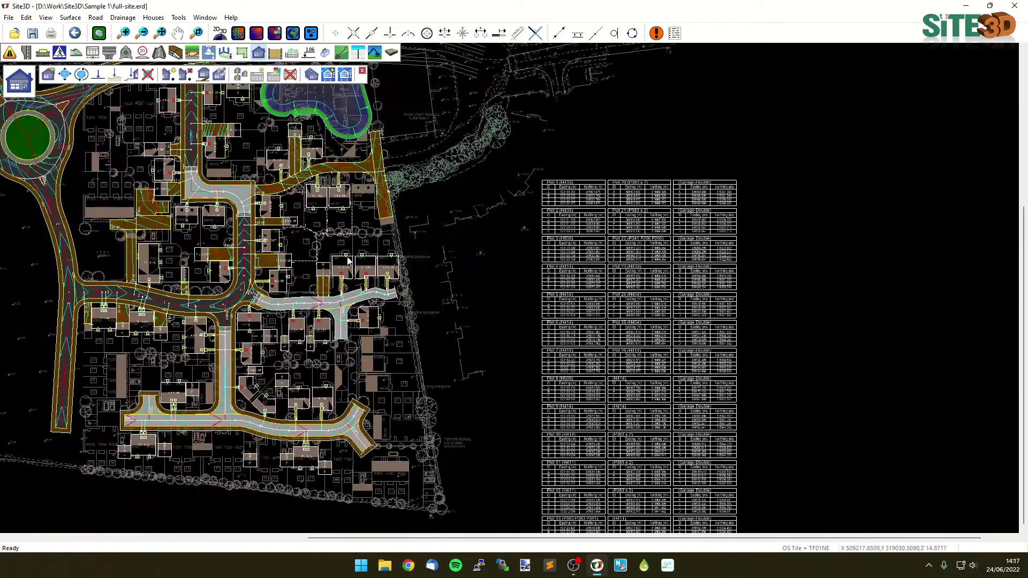
middle_click_drag(241, 161, 481, 278)
scroll(461, 261, "up", 2)
scroll(461, 261, "up", 1)
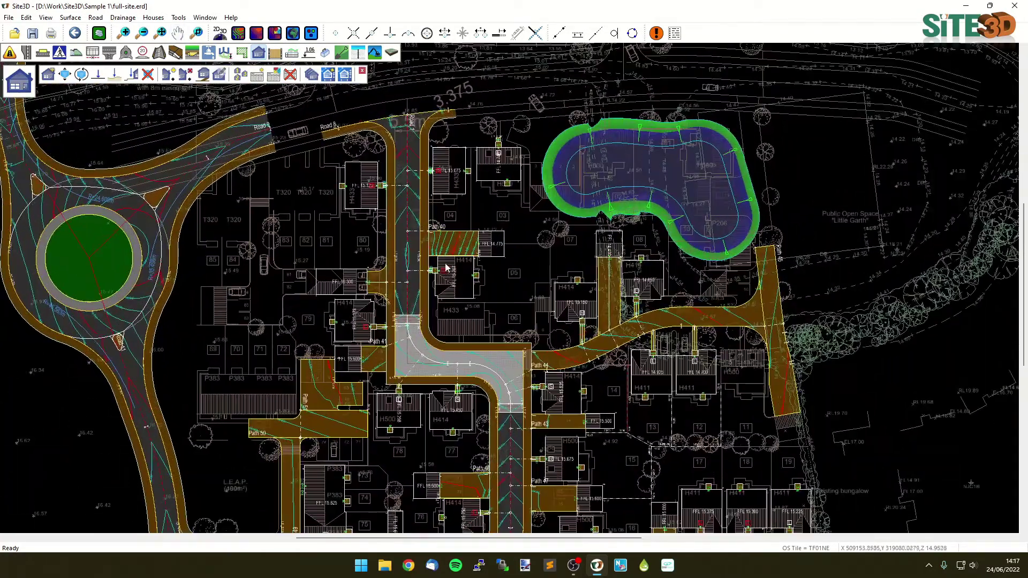
left_click(241, 76)
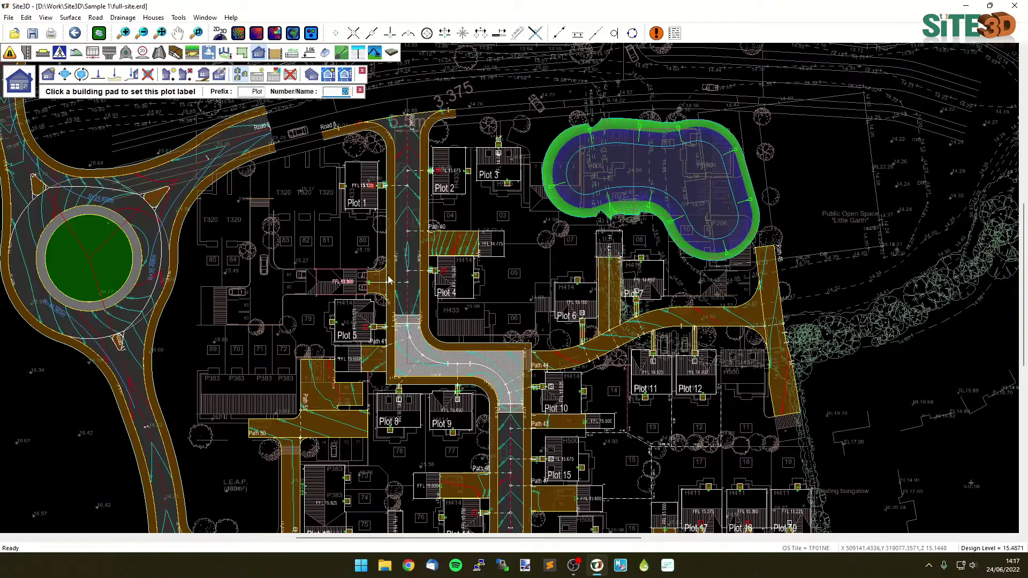
scroll(389, 279, "up", 2)
left_click_drag(249, 92, 273, 99)
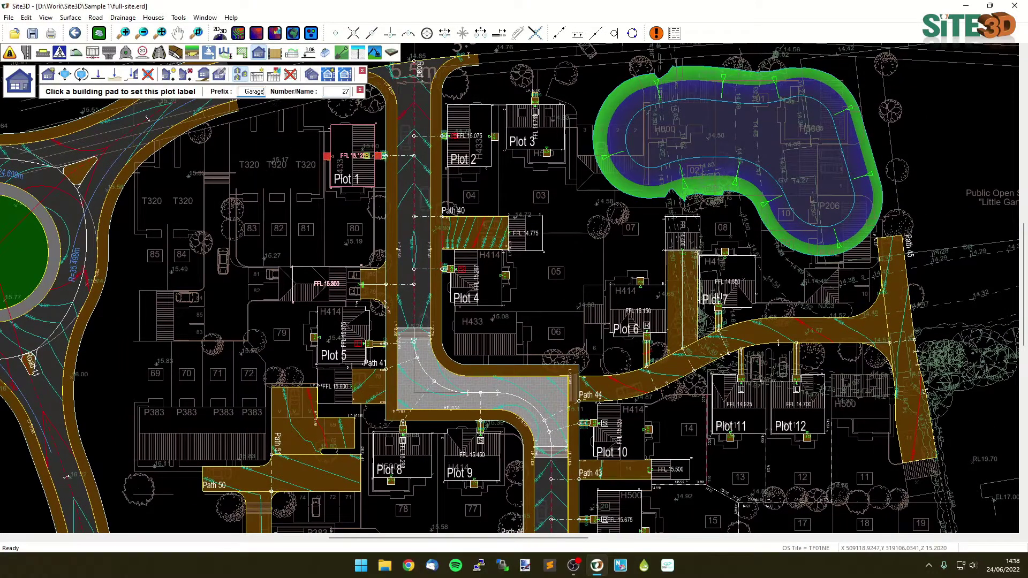
left_click_drag(335, 92, 359, 97)
type("1")
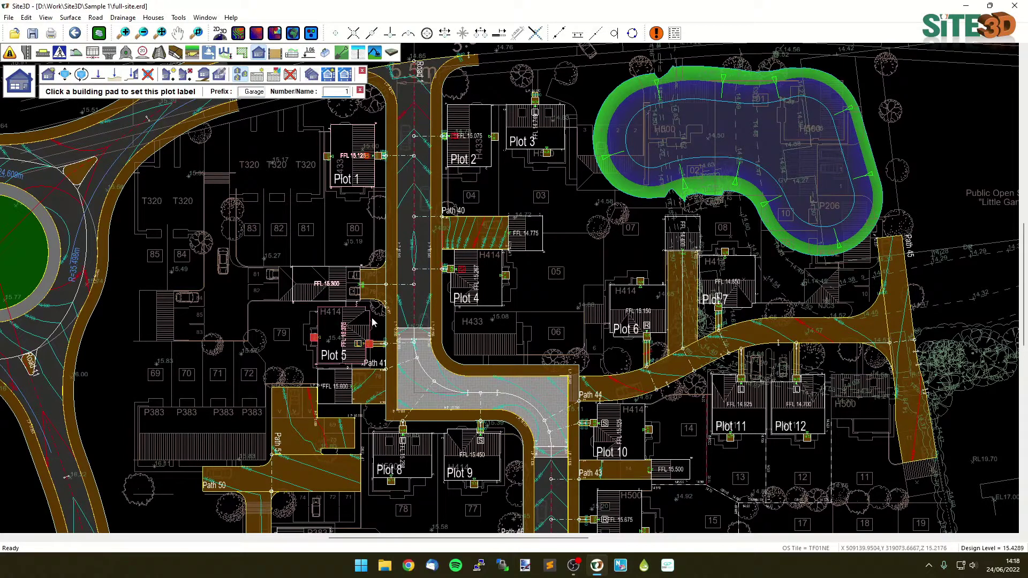
Number the garage pads north of Plot 5, north of Plot 4, between Plots 6 and 7, and south of Plot 5 as Garage1 to Garage4
left_click(331, 288)
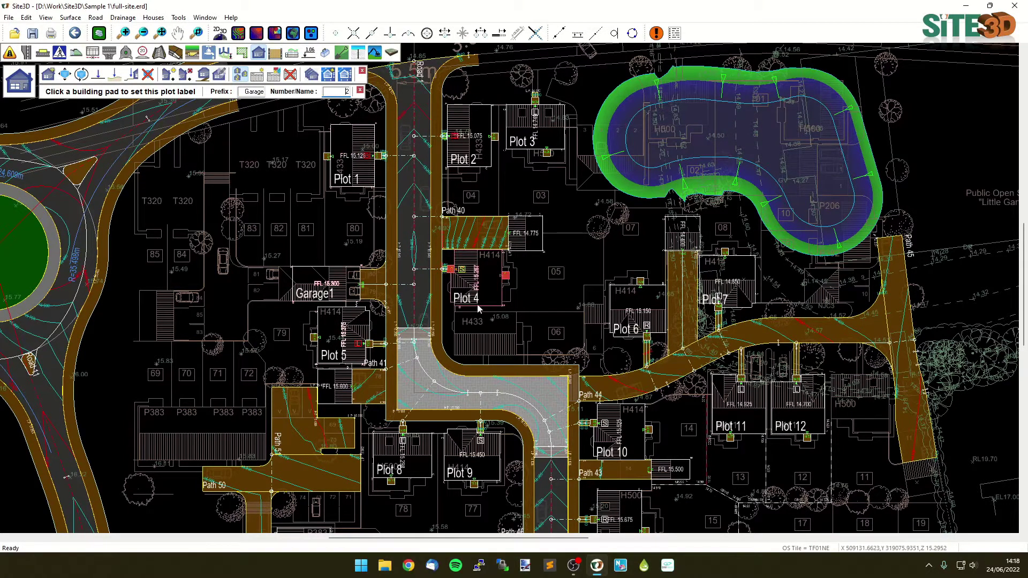
left_click(529, 241)
left_click(670, 240)
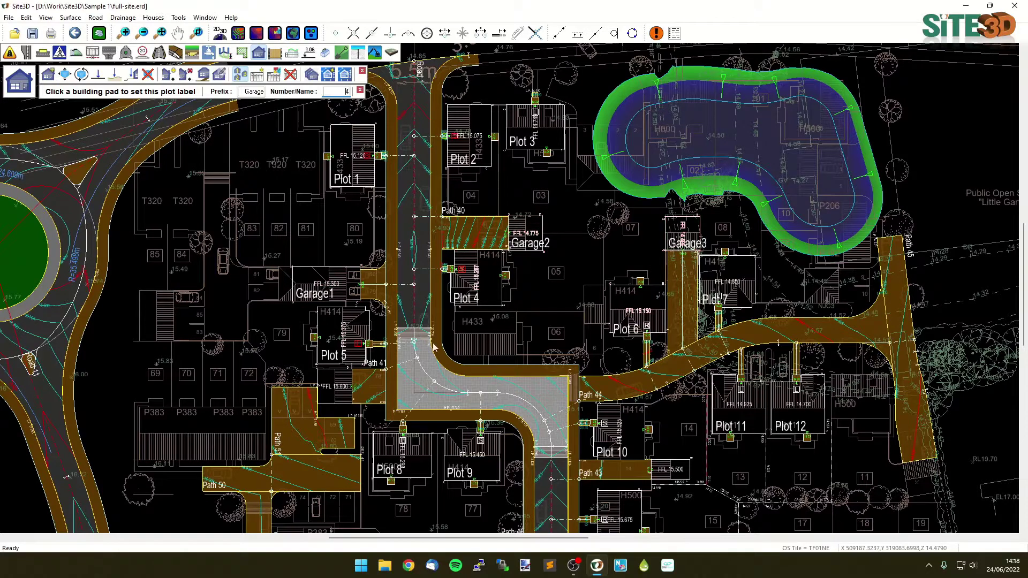
left_click(336, 393)
Number the garage pads at Paths 43, 46 and 47, west of Plot 17 and at Path 48 Garage5 to Garage9 and end renumbering
middle_click_drag(665, 455, 646, 324)
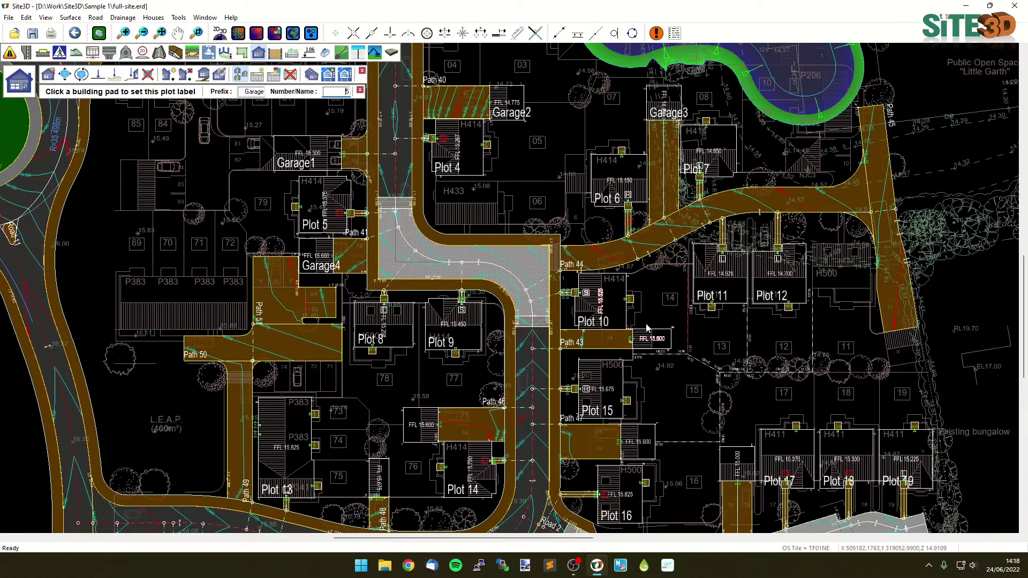
left_click(652, 336)
left_click(430, 426)
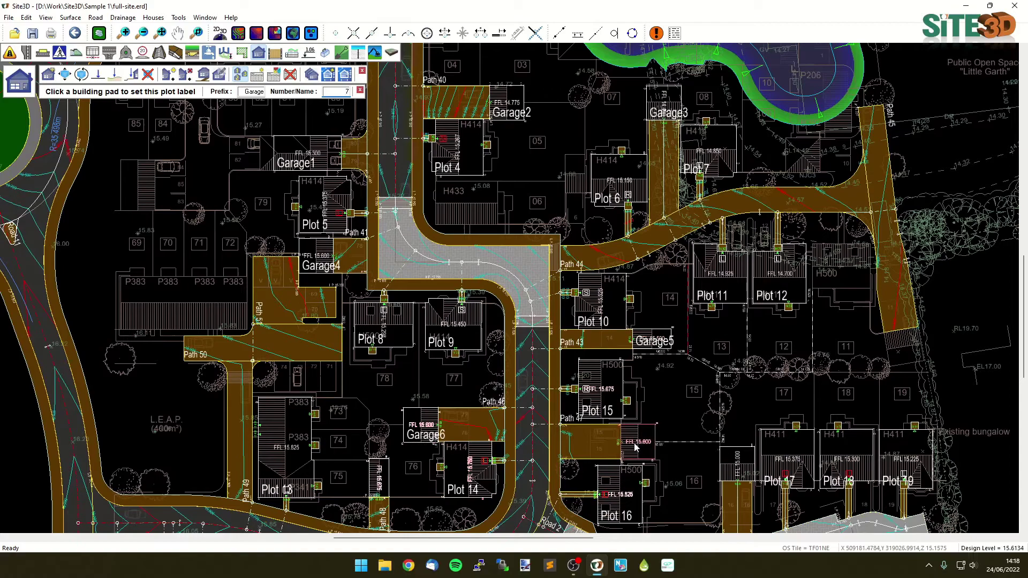
left_click(640, 444)
left_click(722, 459)
left_click(379, 480)
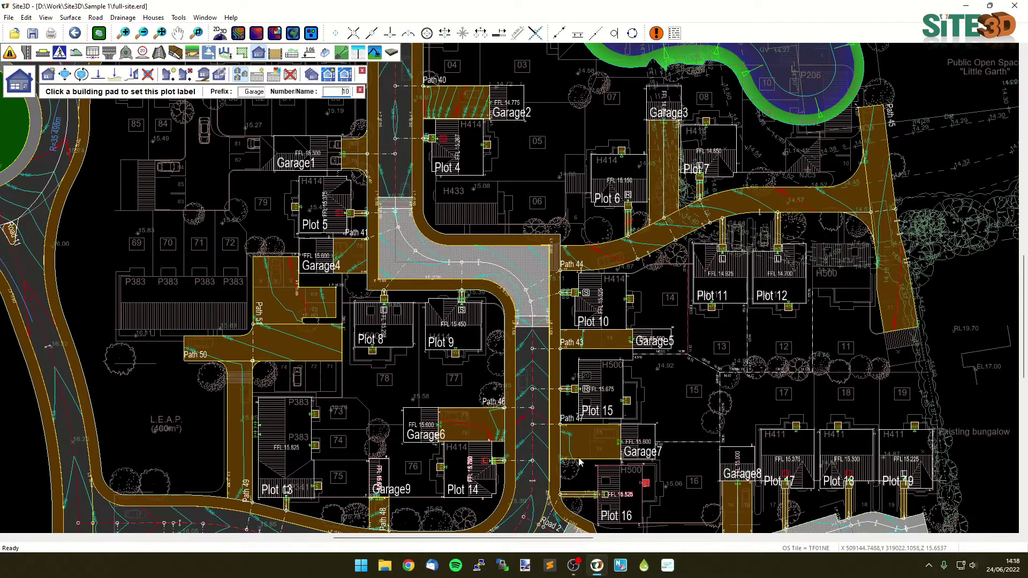
middle_click_drag(538, 485, 516, 374)
right_click(528, 350)
left_click(507, 358)
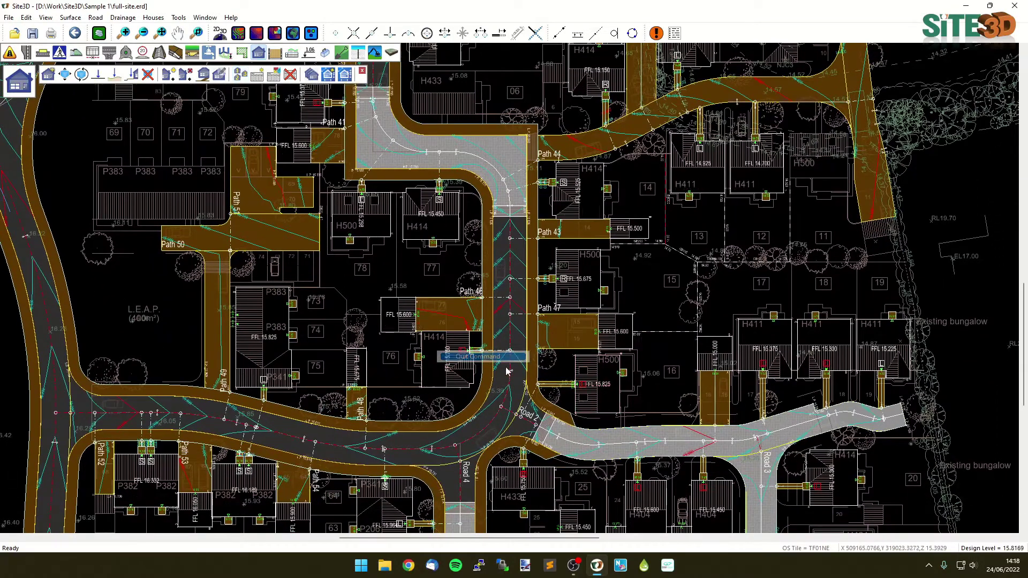
Examine the garage and plot names and their order in the setting out tables east of the site, including the unnumbered pads
scroll(551, 364, "down", 2)
middle_click_drag(947, 356, 384, 295)
scroll(385, 299, "up", 2)
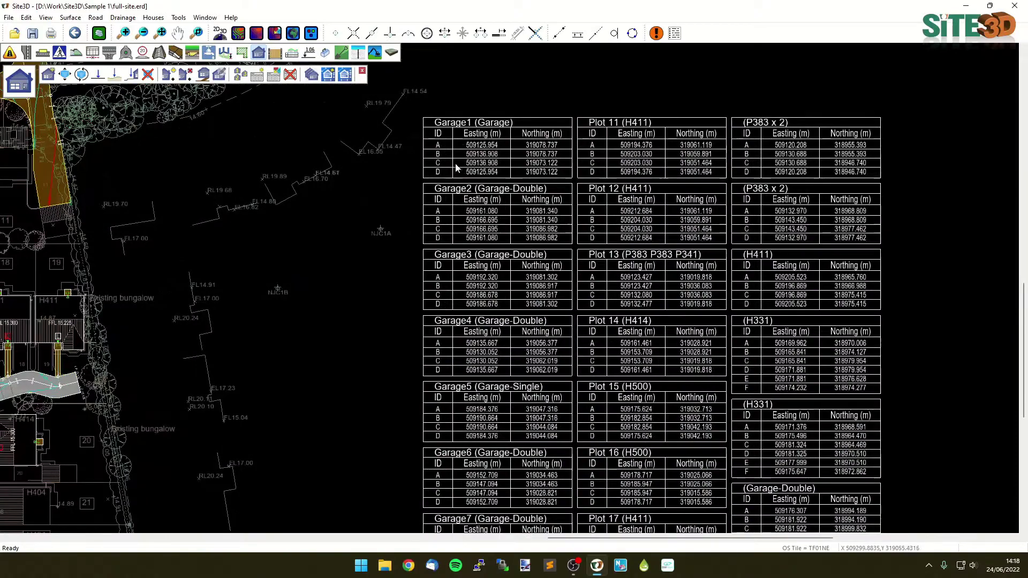
scroll(460, 279, "up", 1)
middle_click_drag(459, 332, 475, 98)
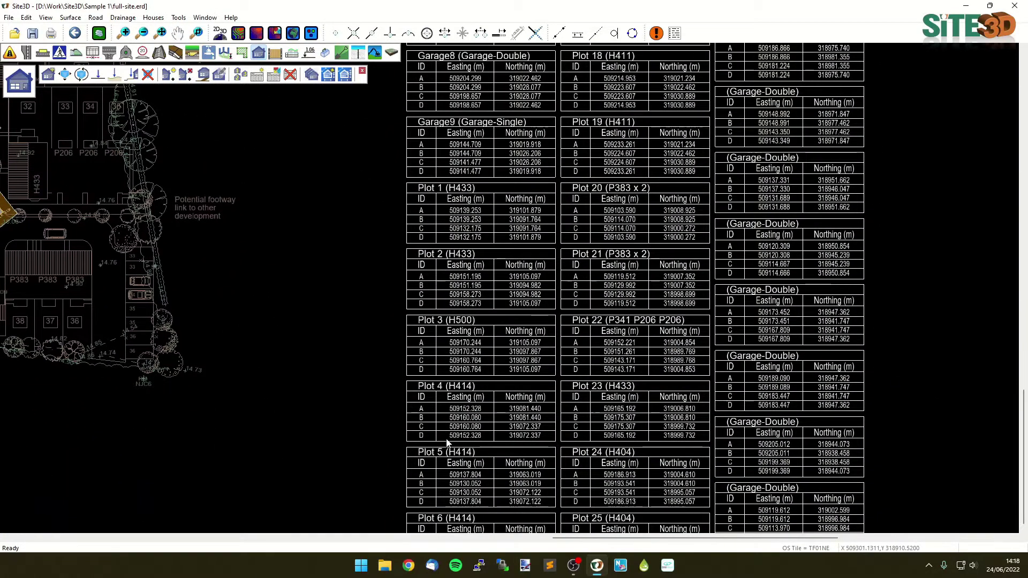
scroll(453, 428, "down", 4)
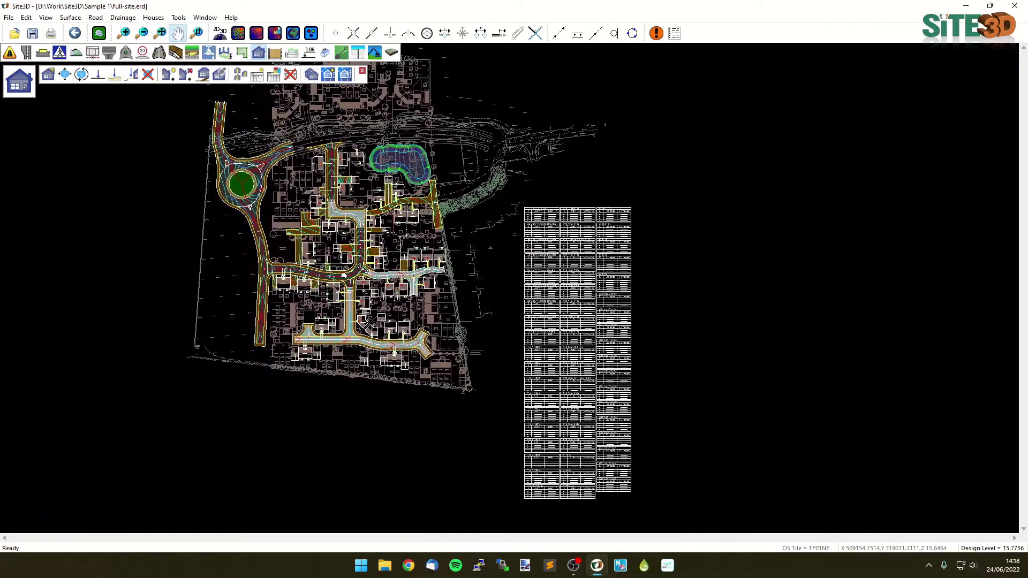
scroll(369, 273, "up", 1)
scroll(369, 273, "up", 2)
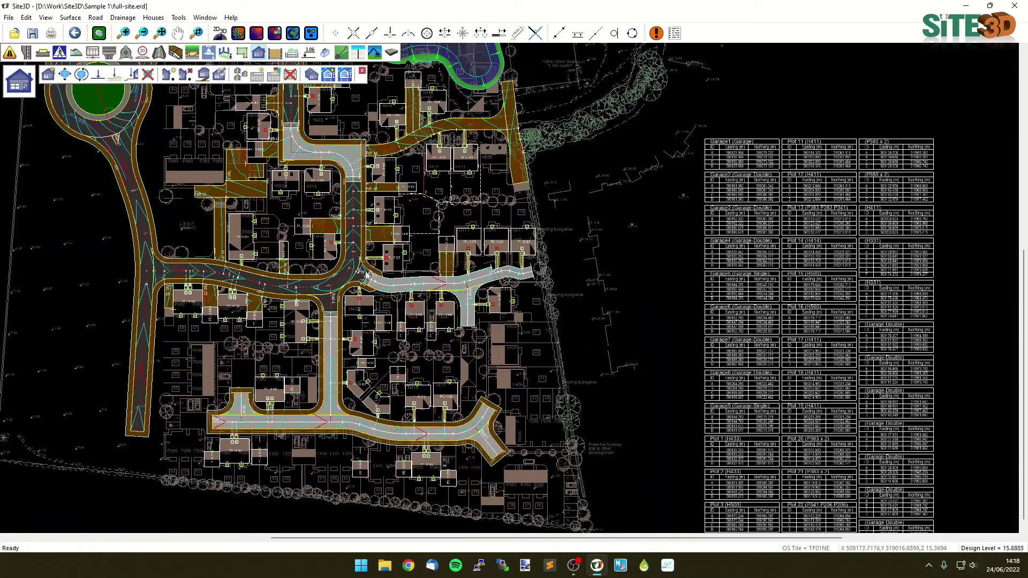